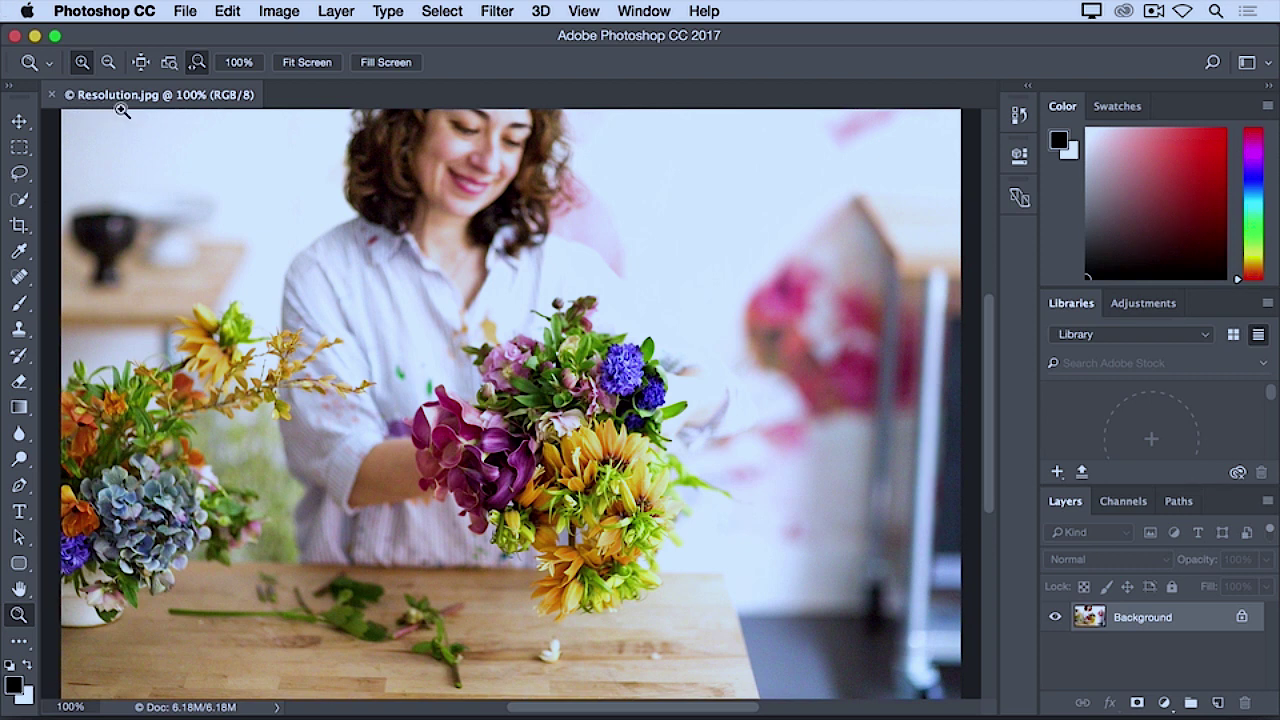
Open Image > Image Size to view the photo at 18 × 12 inches, 100 pixels/inch
{"action": "left_click", "coordinate": [268, 12]}
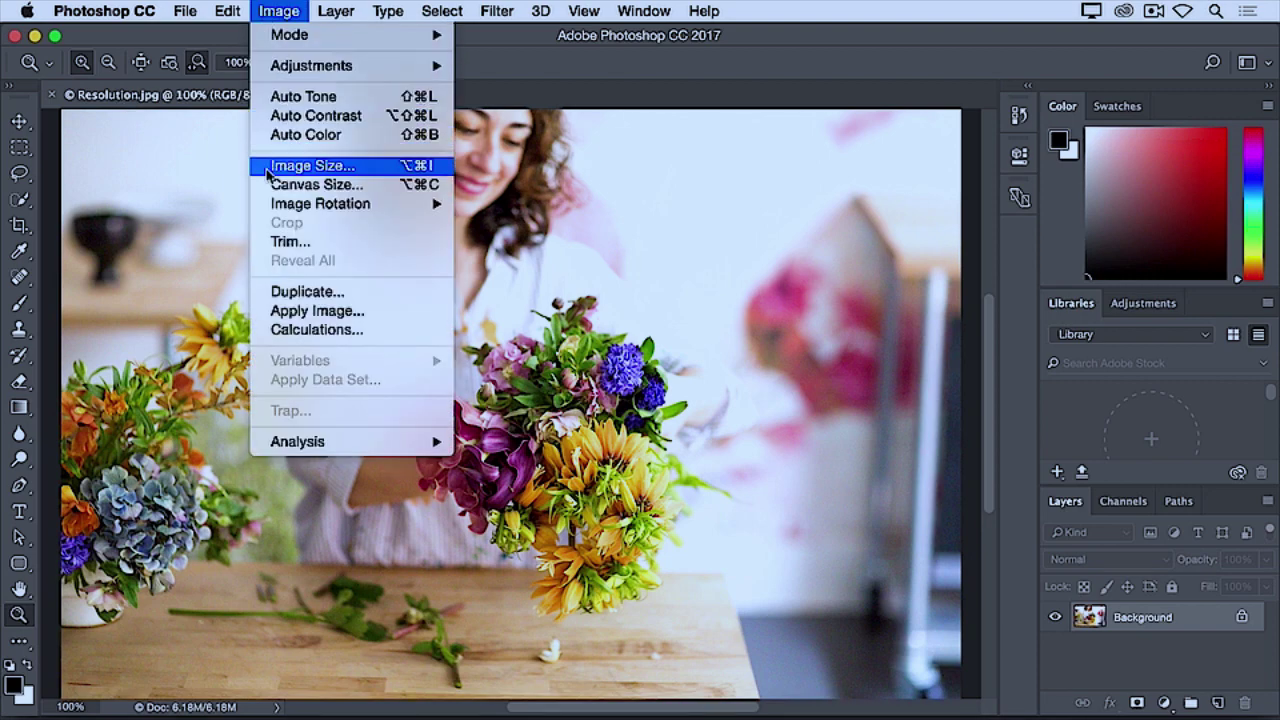
{"action": "left_click", "coordinate": [268, 168]}
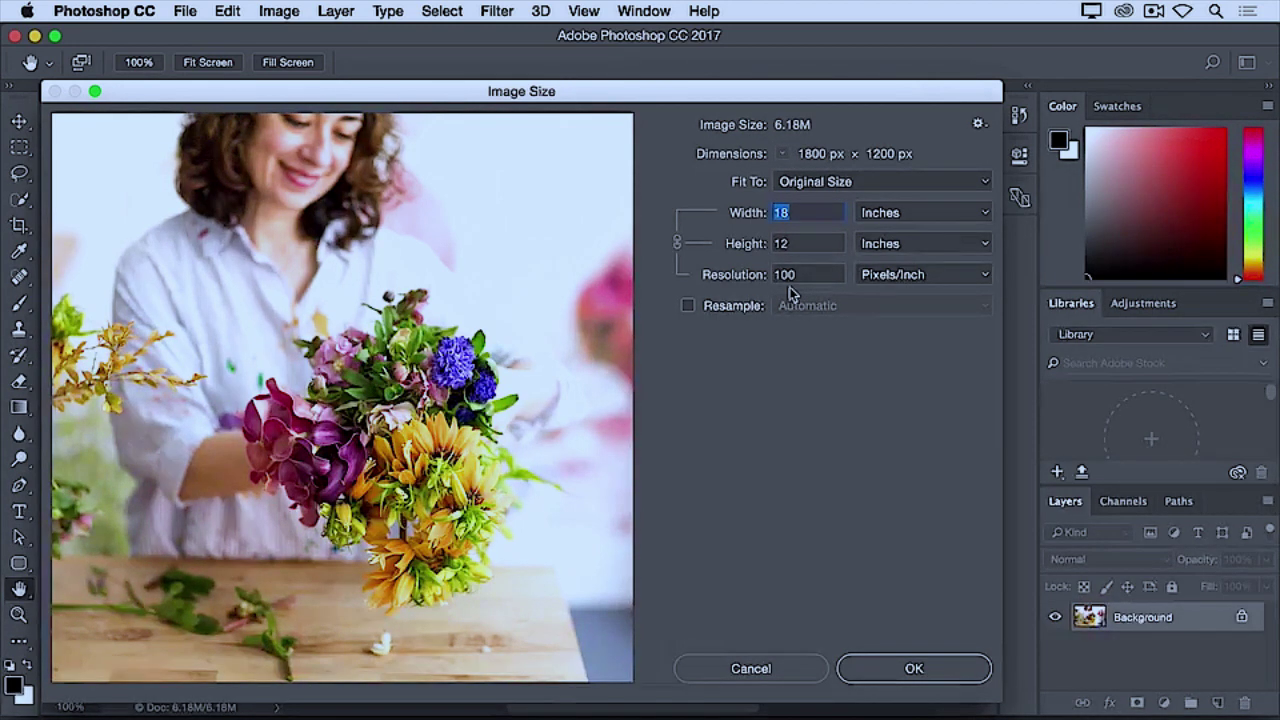
Change the resolution to 300 pixels/inch, giving a 6 × 4 inch print size
{"action": "left_click", "coordinate": [706, 275]}
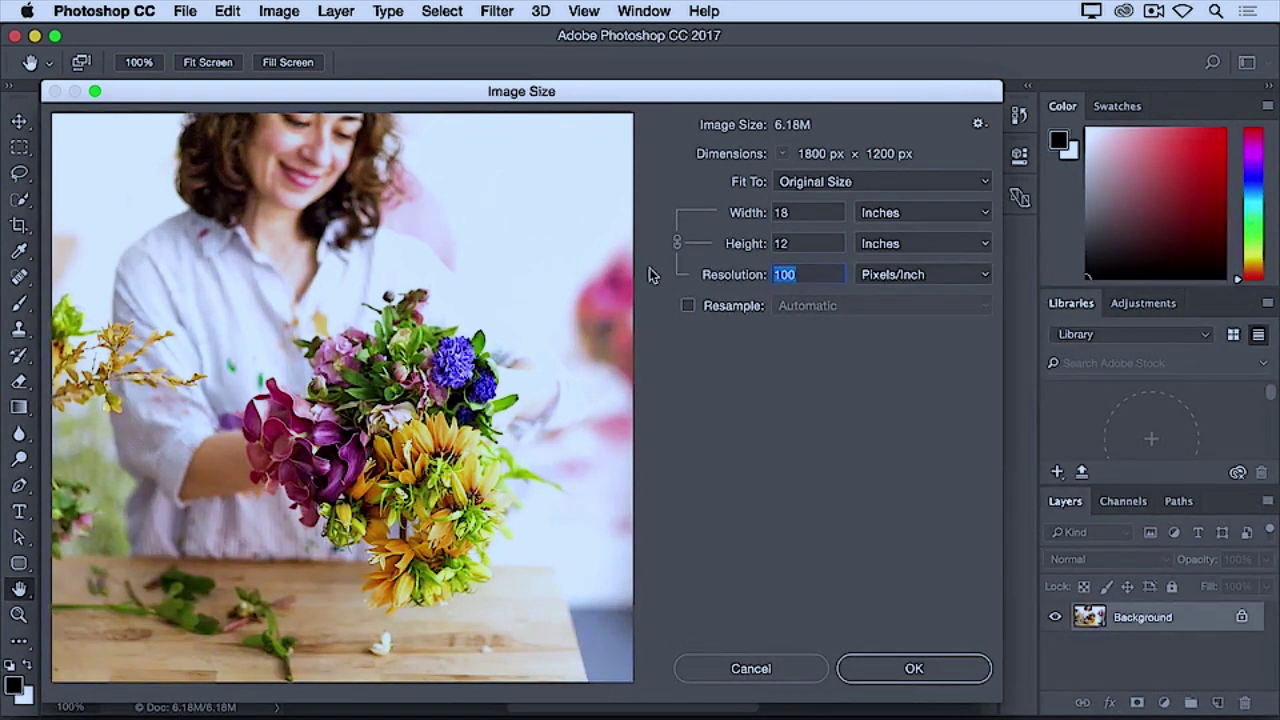
{"action": "type", "text": "300"}
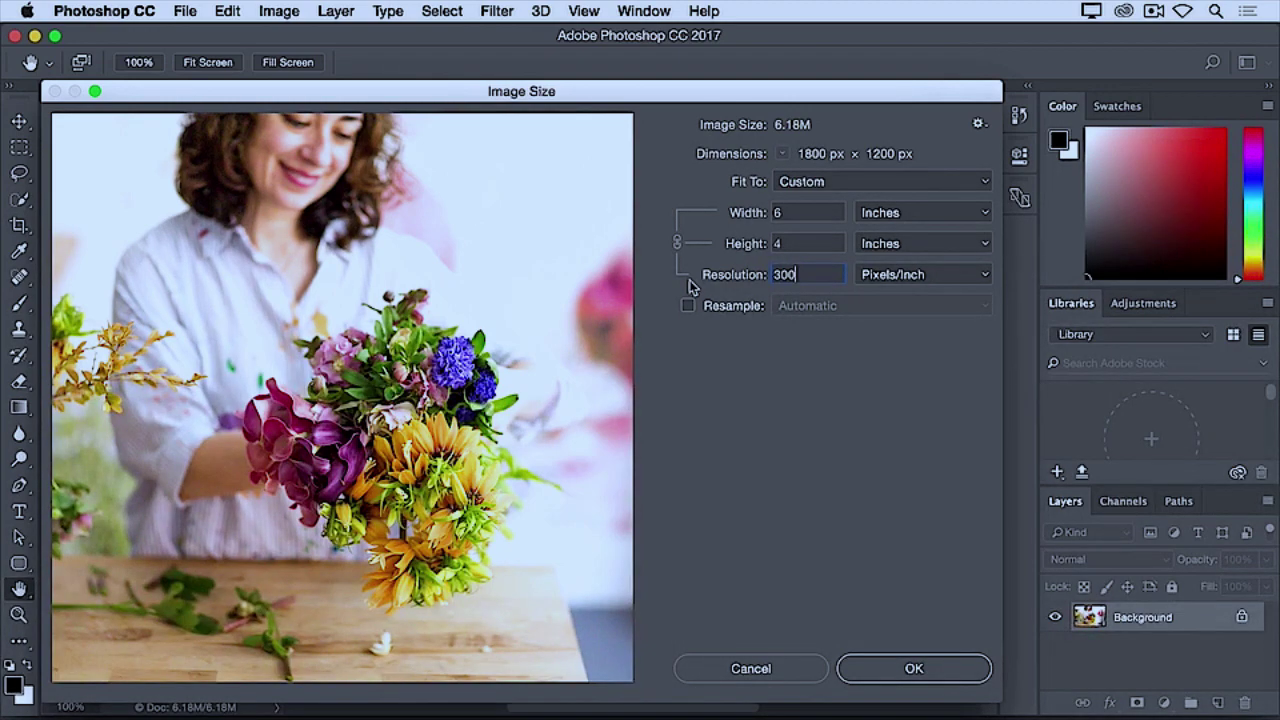
Confirm the Image Size dialog, keeping the photo at 1800 × 1200 pixels
{"action": "left_click", "coordinate": [878, 668]}
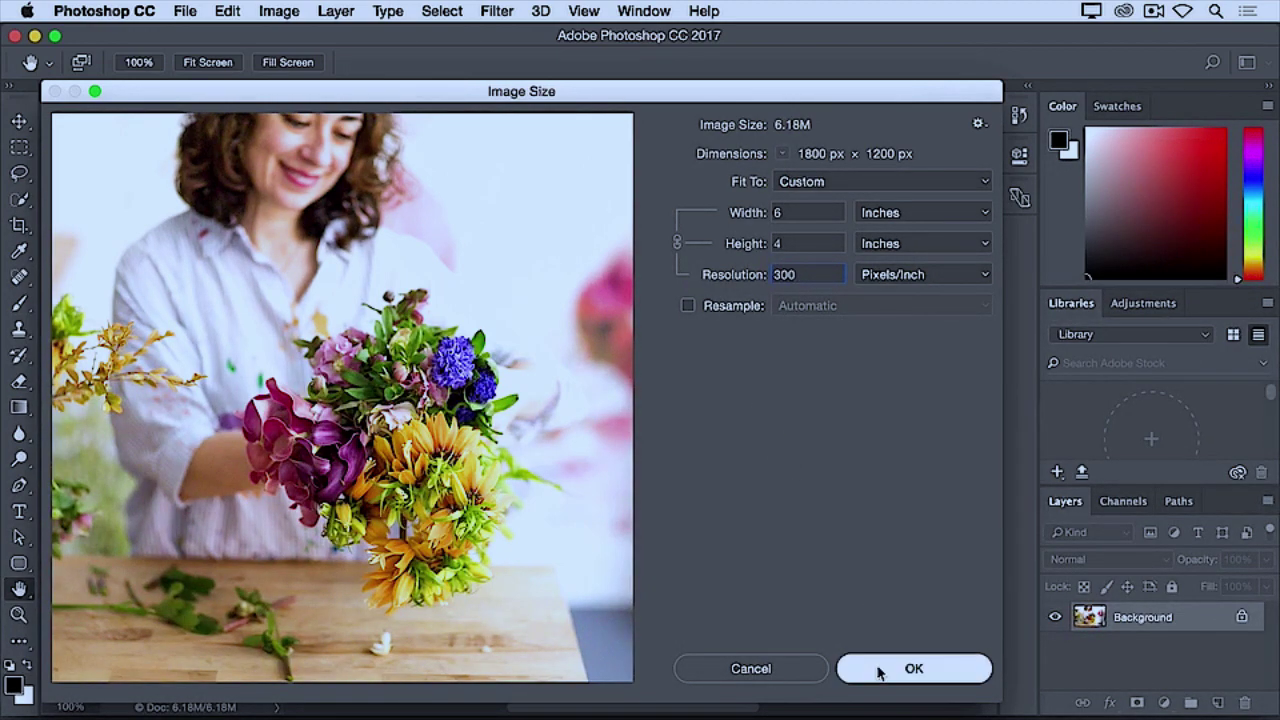